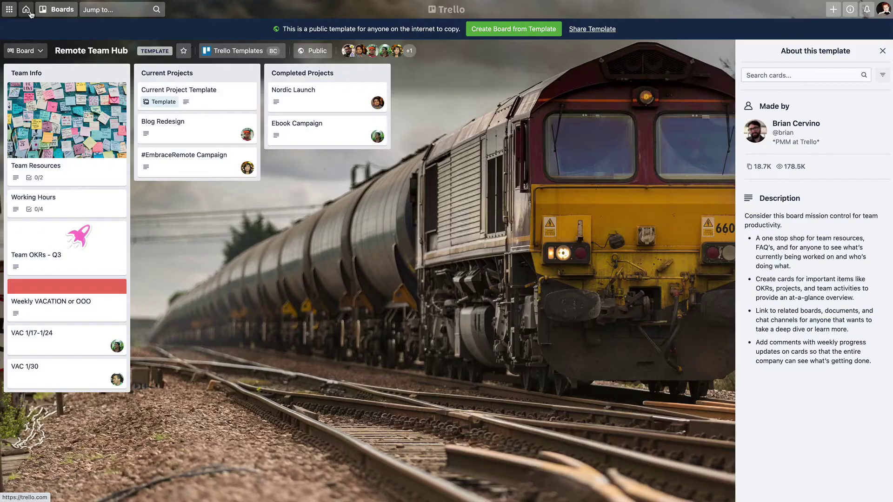
{"action": "left_click", "coordinate": [85, 153]}
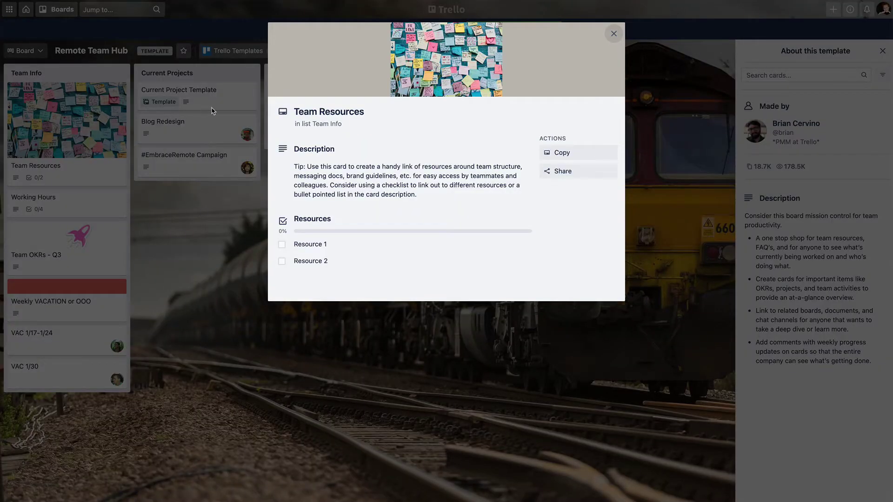
{"action": "left_click", "coordinate": [227, 253]}
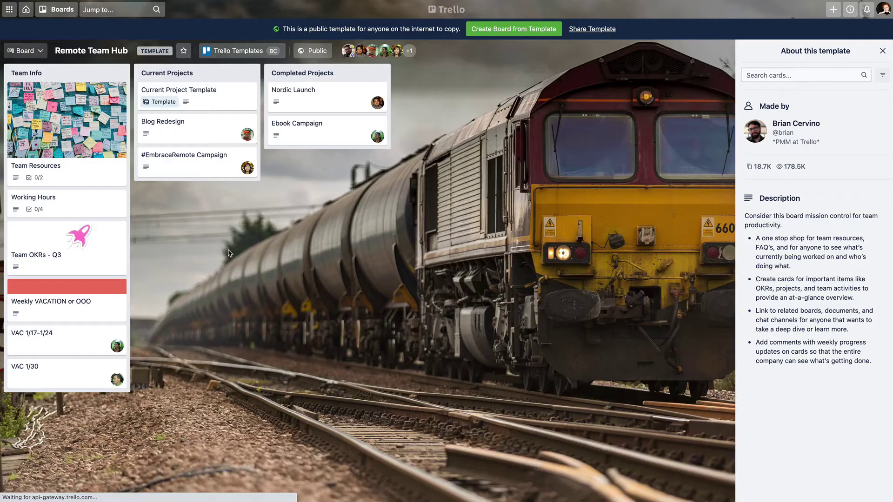
{"action": "left_click", "coordinate": [177, 157]}
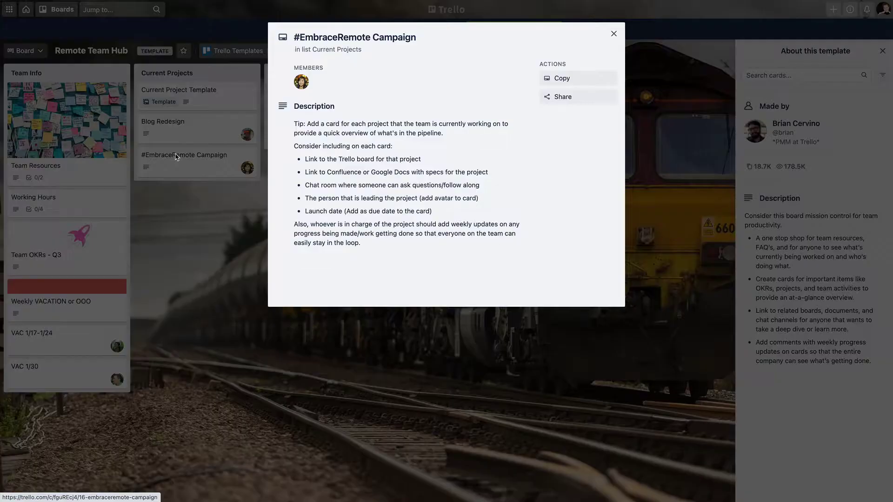
{"action": "left_click", "coordinate": [186, 230]}
{"action": "left_click", "coordinate": [76, 345]}
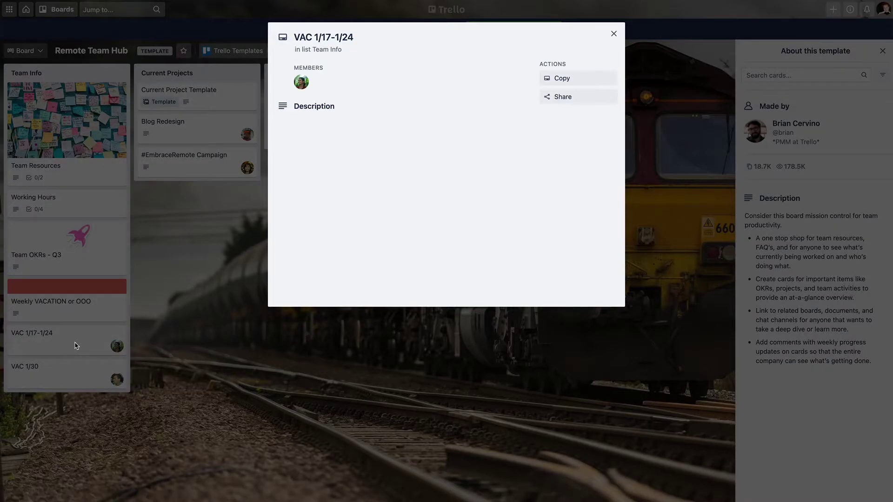
{"action": "left_click", "coordinate": [180, 315]}
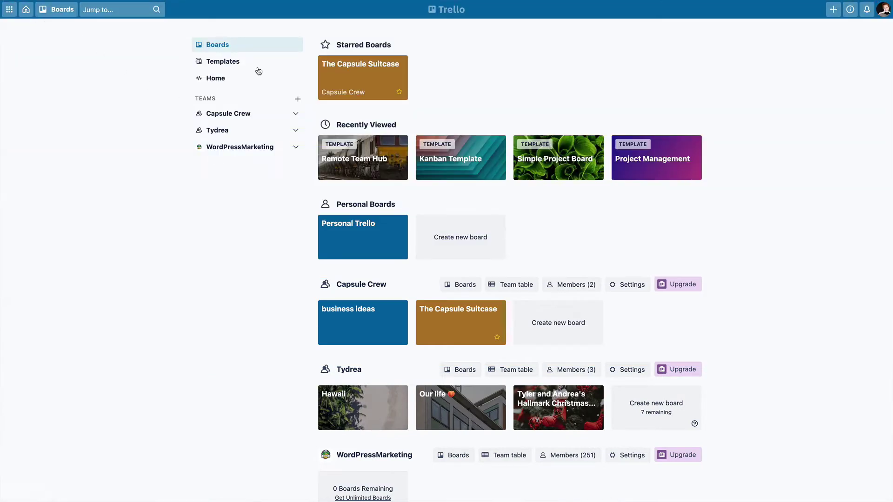
Open The Capsule Suitcase board and scroll right through all its lists
{"action": "left_click", "coordinate": [373, 76]}
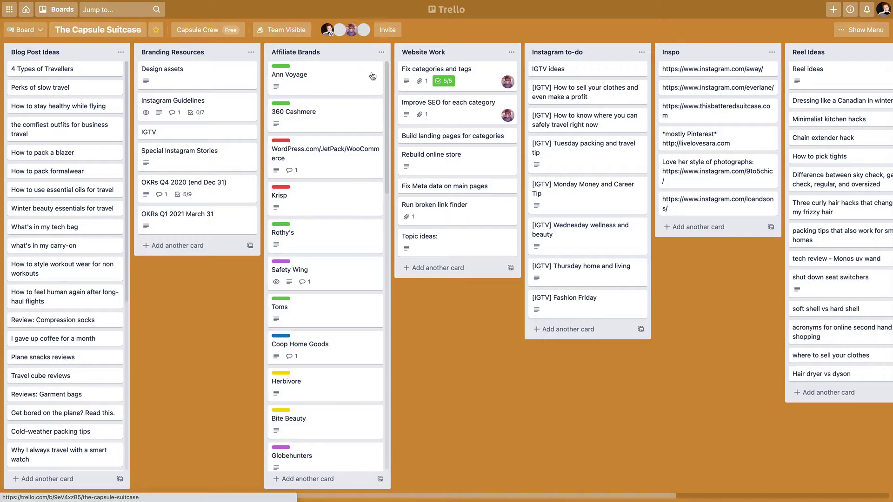
{"action": "scroll", "coordinate": [373, 77], "scroll_direction": "right", "scroll_amount": 4}
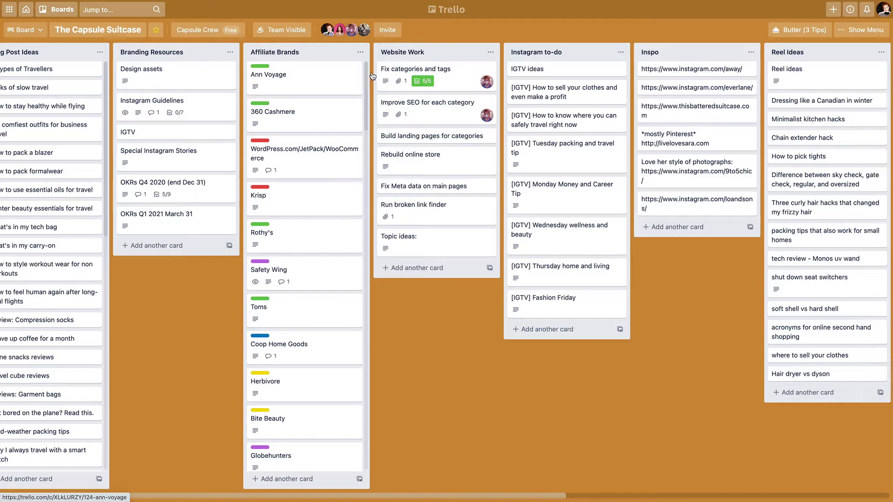
{"action": "scroll", "coordinate": [373, 77], "scroll_direction": "right", "scroll_amount": 1}
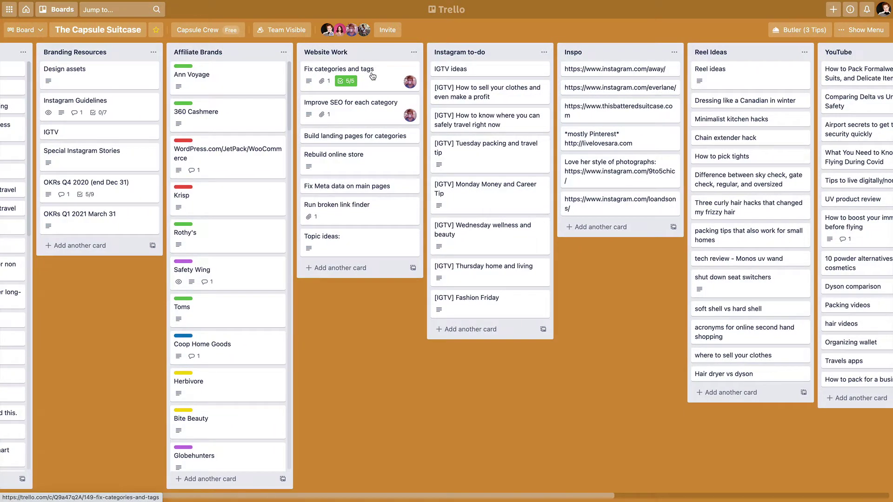
{"action": "scroll", "coordinate": [372, 77], "scroll_direction": "right", "scroll_amount": 15}
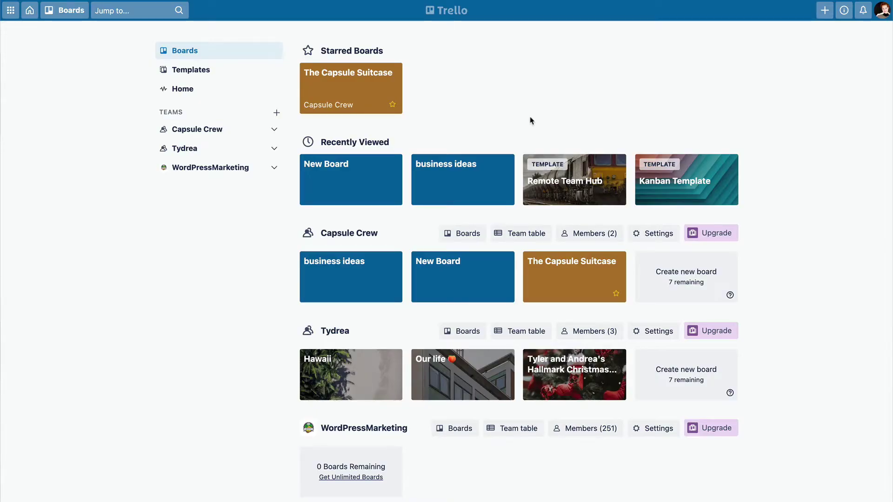
Open New Board and retitle it 'Camping Extravaganza 2021 ⛺'
{"action": "left_click", "coordinate": [377, 176]}
{"action": "left_click", "coordinate": [66, 12]}
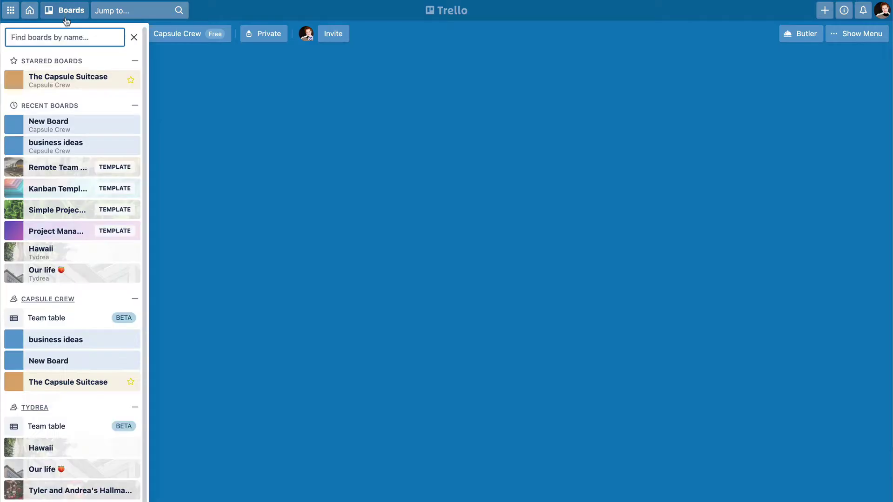
{"action": "left_click", "coordinate": [133, 39]}
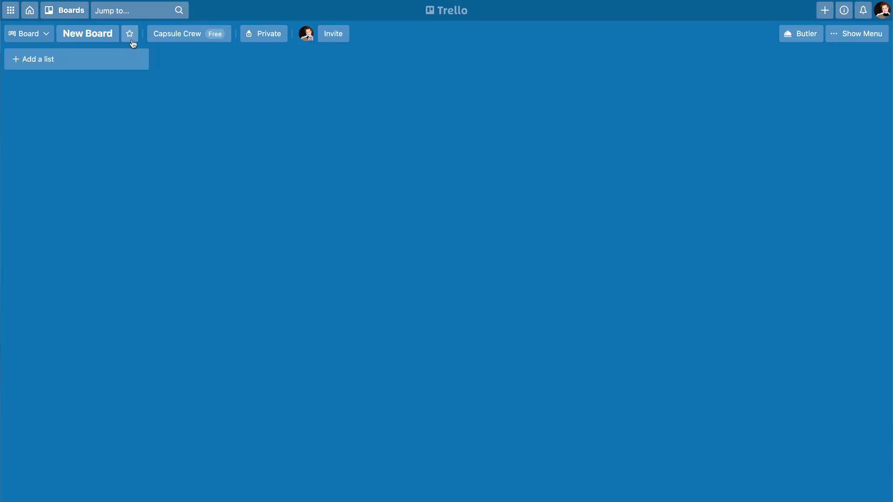
{"action": "type", "text": "Camping Extravaganza 2021 ⛺"}
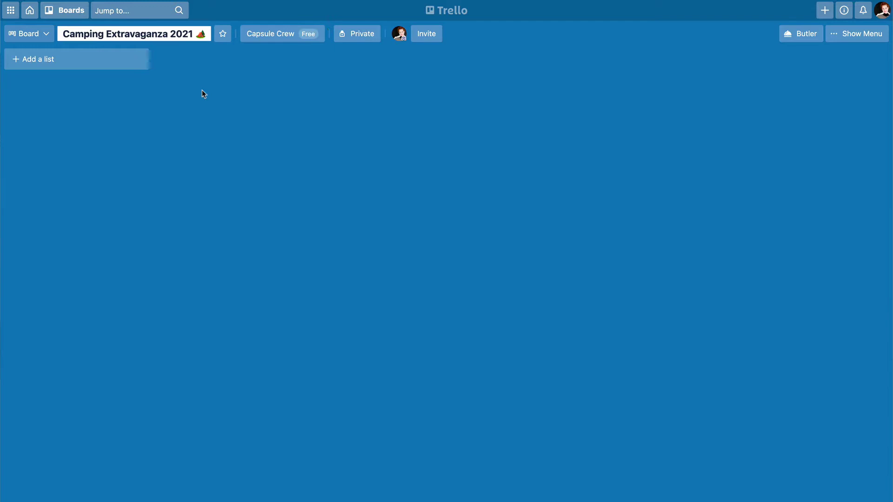
{"action": "key", "text": "Return"}
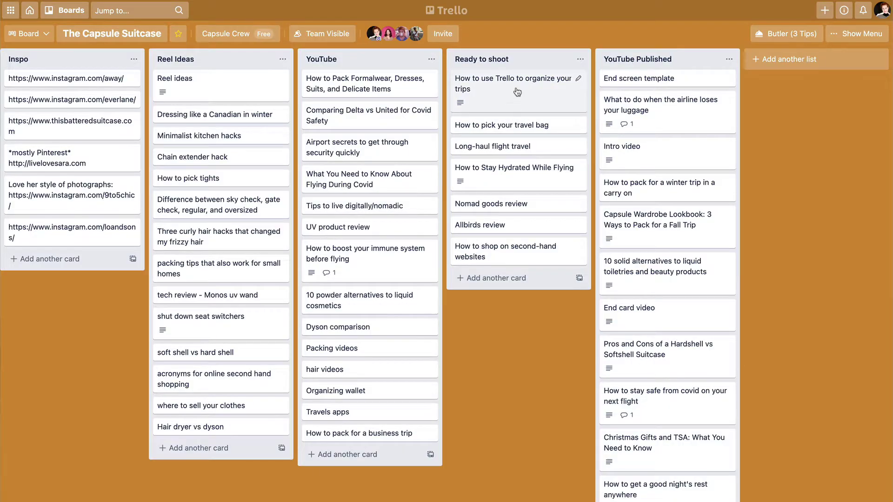
Move the trips card into YouTube Published, then view the Hawaii grocery stores card
{"action": "left_click_drag", "start_coordinate": [518, 92], "coordinate": [654, 102]}
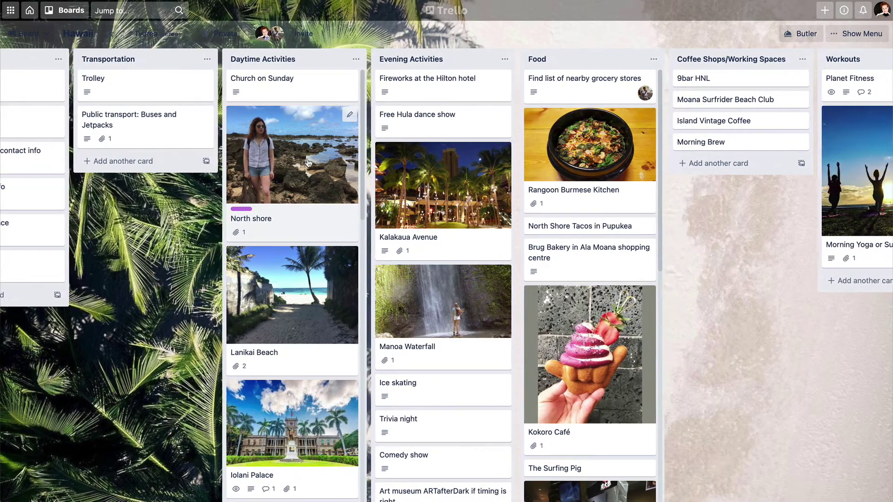
{"action": "scroll", "coordinate": [306, 162], "scroll_direction": "right", "scroll_amount": 3}
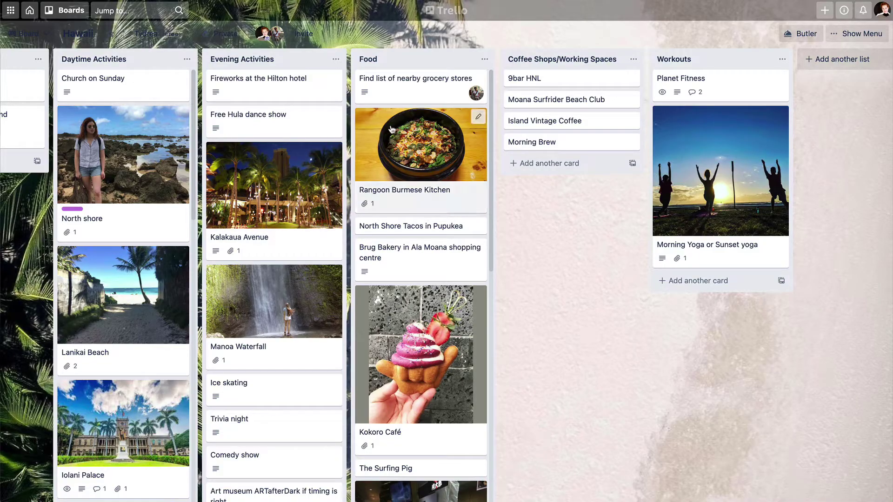
{"action": "left_click", "coordinate": [418, 94]}
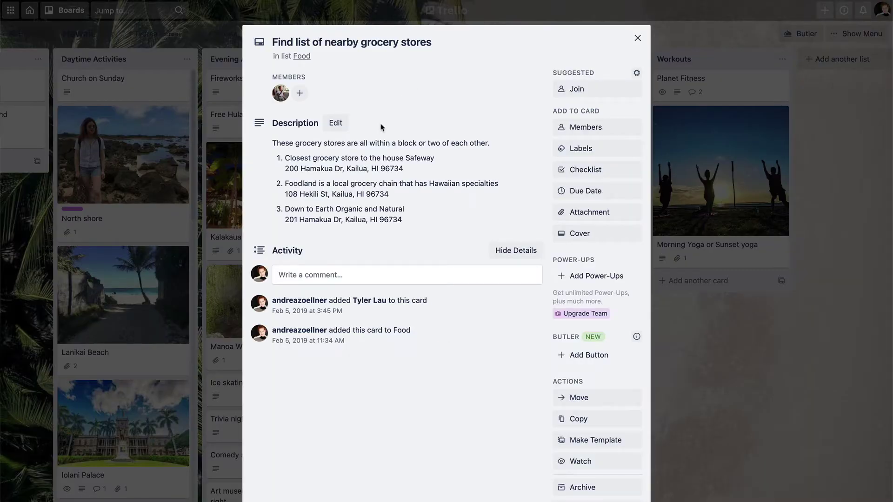
{"action": "scroll", "coordinate": [381, 143], "scroll_direction": "down", "scroll_amount": 1}
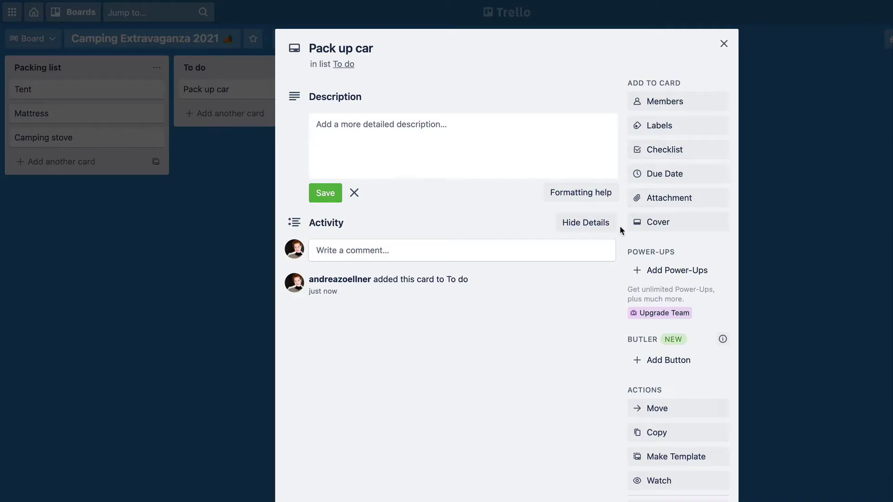
Give Pack up car a 'packing list' checklist with tent and mattress items
{"action": "left_click", "coordinate": [670, 151]}
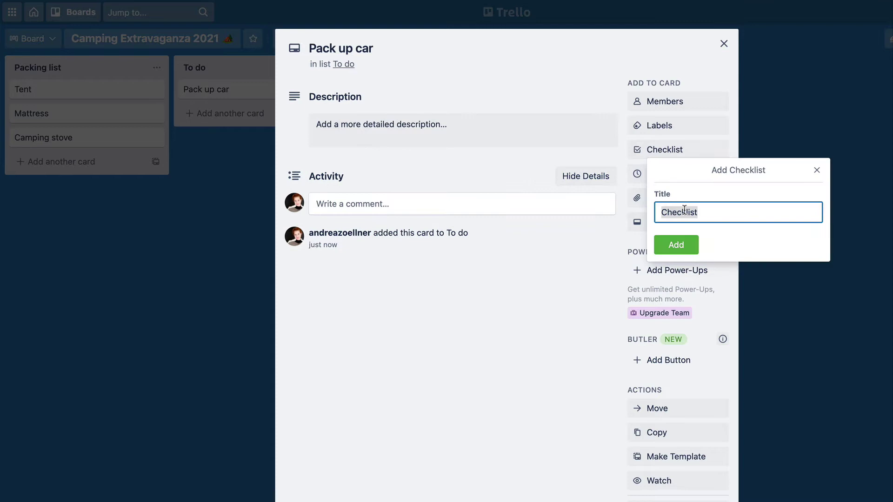
{"action": "type", "text": "packing list"}
{"action": "key", "text": "Return"}
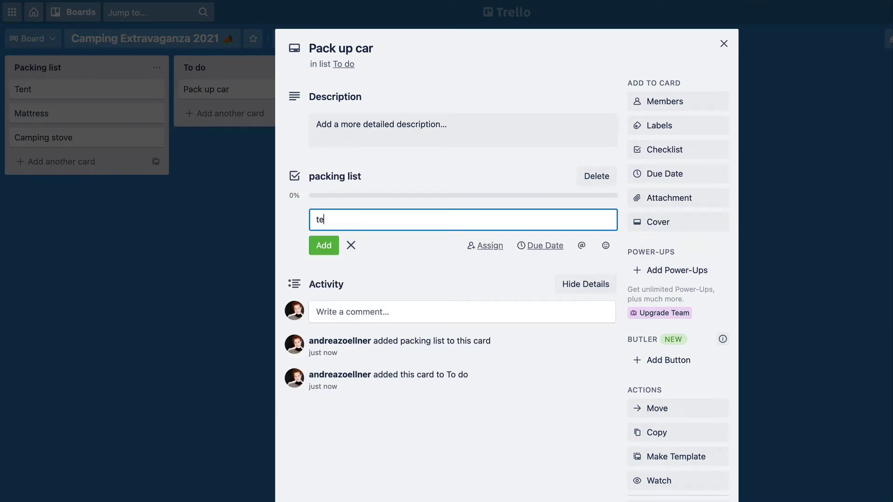
{"action": "type", "text": "tent"}
{"action": "key", "text": "Return"}
{"action": "type", "text": "mattress"}
{"action": "key", "text": "Return"}
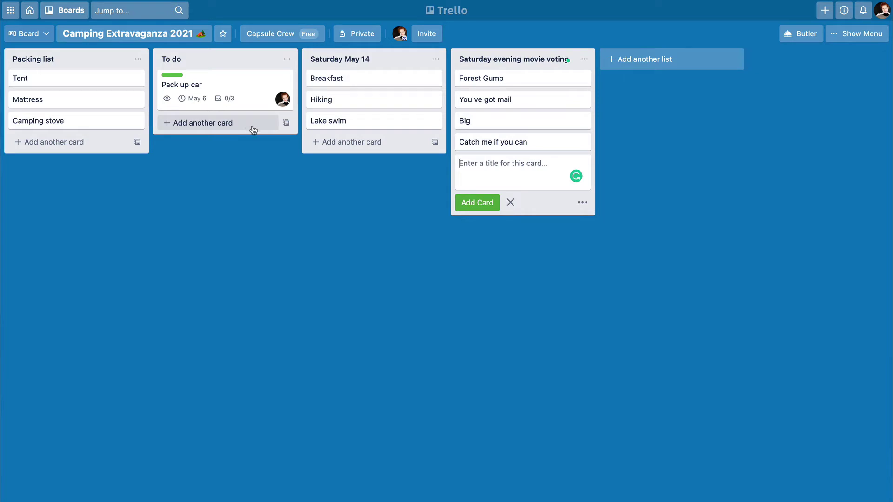
Add a lunch card to the Saturday May 14 list
{"action": "left_click", "coordinate": [310, 143]}
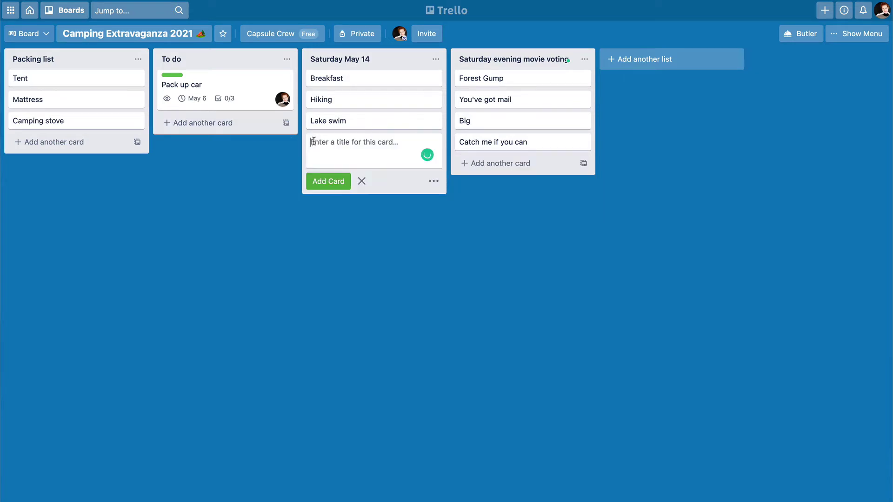
{"action": "type", "text": "lunch"}
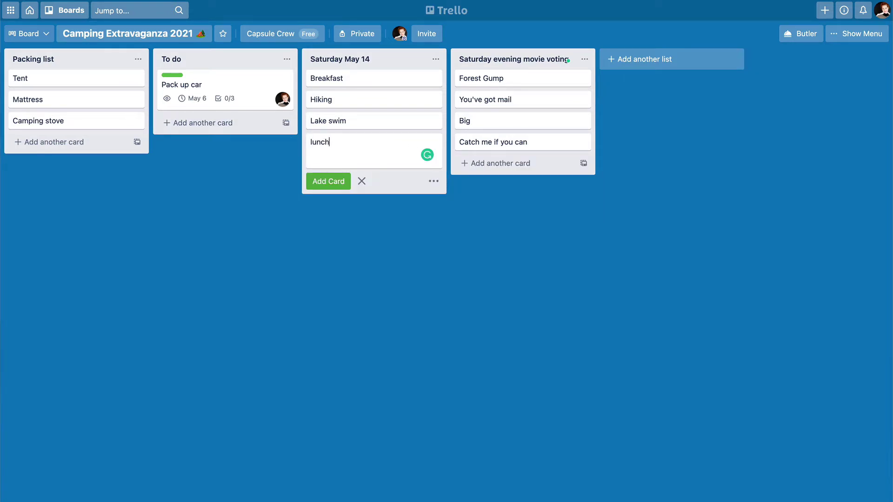
{"action": "key", "text": "Return"}
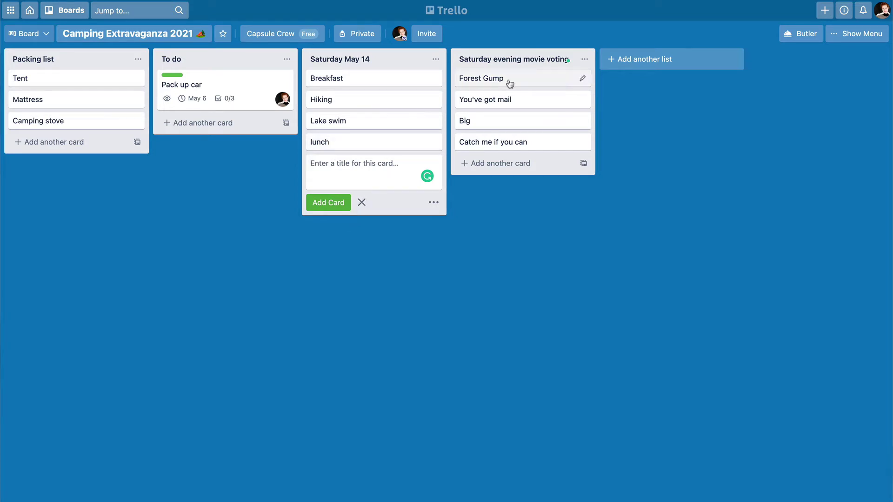
Assign the board member to the You've got mail and Tent cards
{"action": "left_click", "coordinate": [512, 100]}
{"action": "left_click", "coordinate": [586, 89]}
{"action": "left_click", "coordinate": [587, 178]}
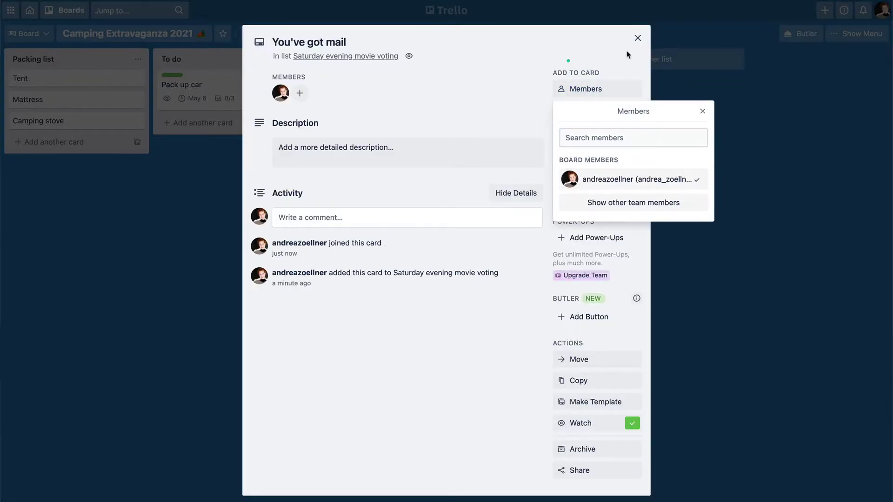
{"action": "left_click", "coordinate": [638, 37]}
{"action": "left_click", "coordinate": [83, 80]}
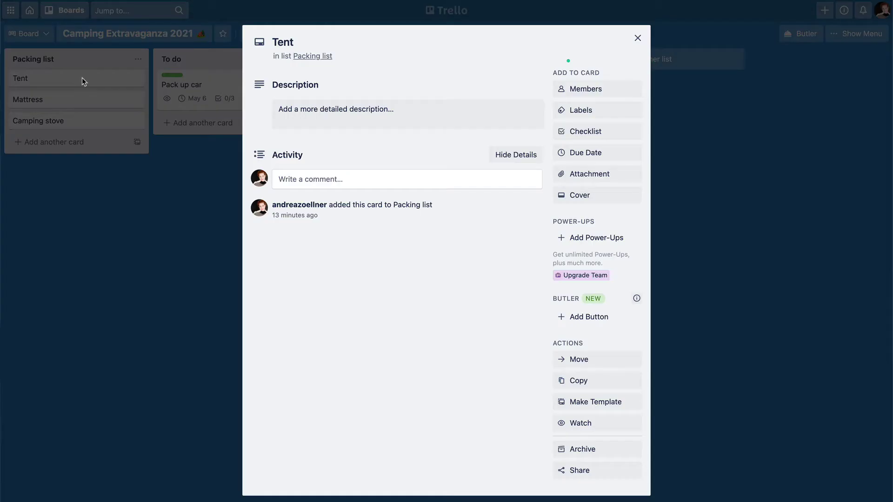
{"action": "left_click", "coordinate": [582, 89]}
{"action": "left_click", "coordinate": [600, 179]}
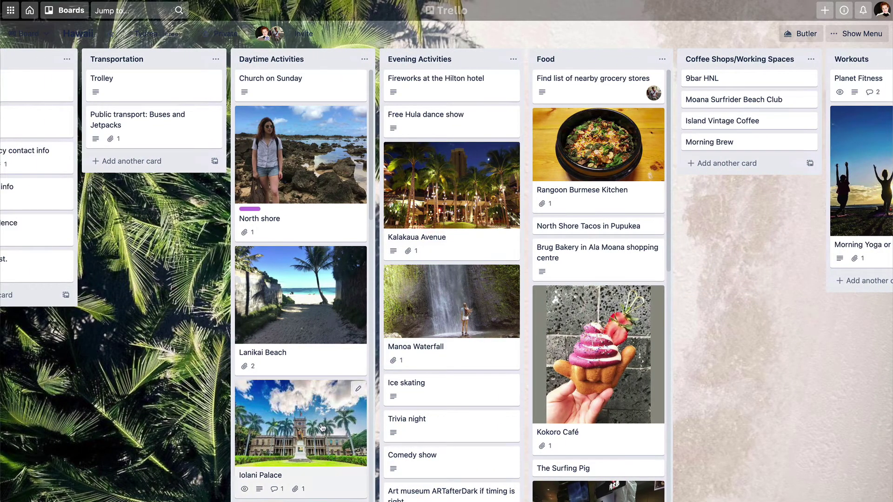
Check the Iolani Palace card, then open the Public transport: Buses and Jetpacks card
{"action": "left_click", "coordinate": [321, 428]}
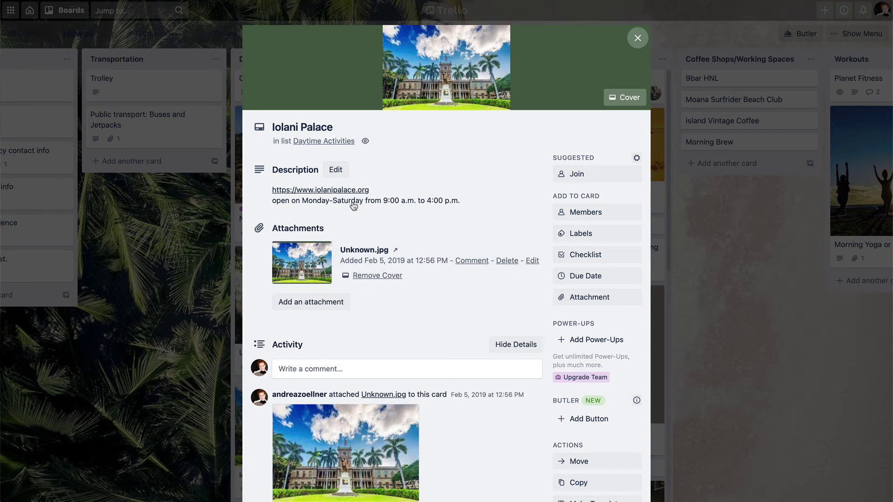
{"action": "left_click", "coordinate": [191, 305]}
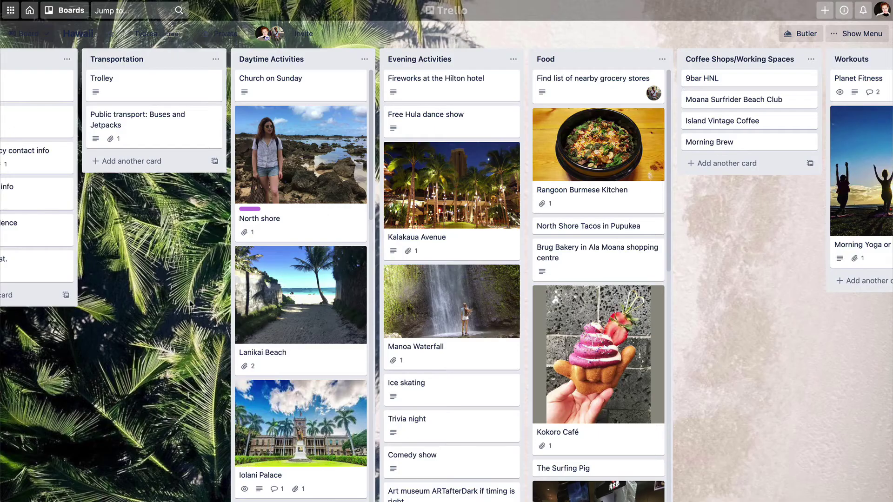
{"action": "scroll", "coordinate": [191, 304], "scroll_direction": "left", "scroll_amount": 3}
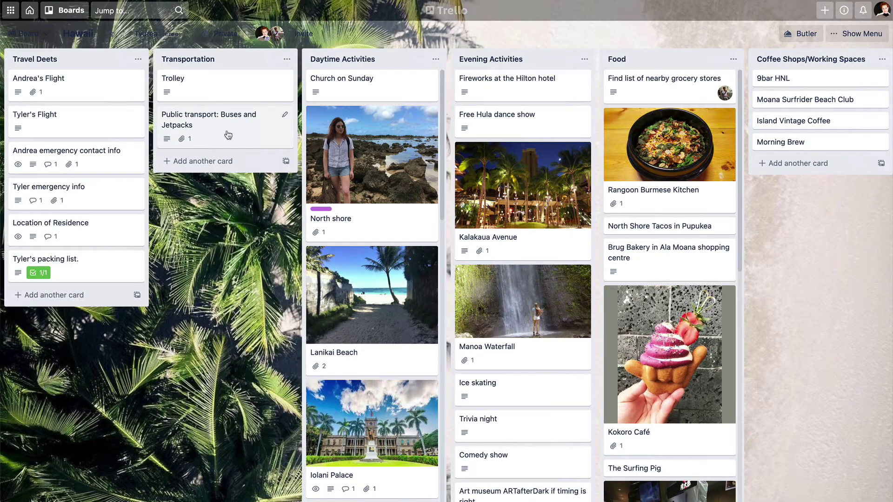
{"action": "left_click", "coordinate": [228, 136]}
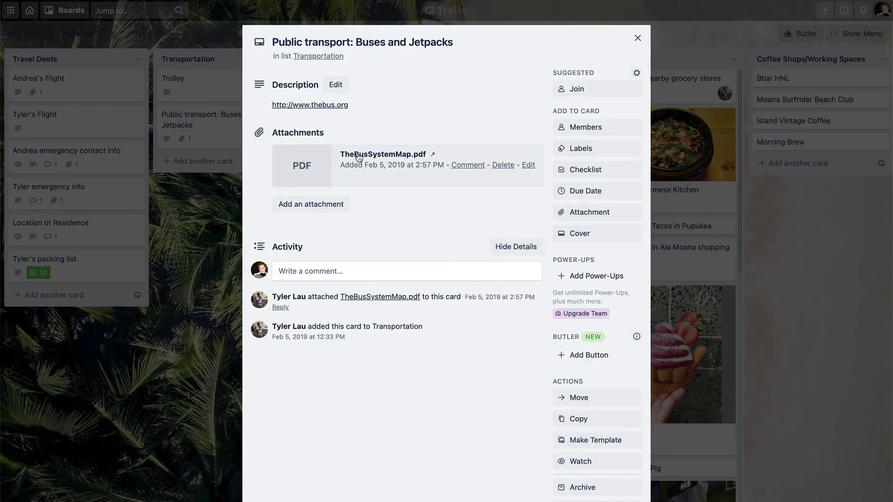